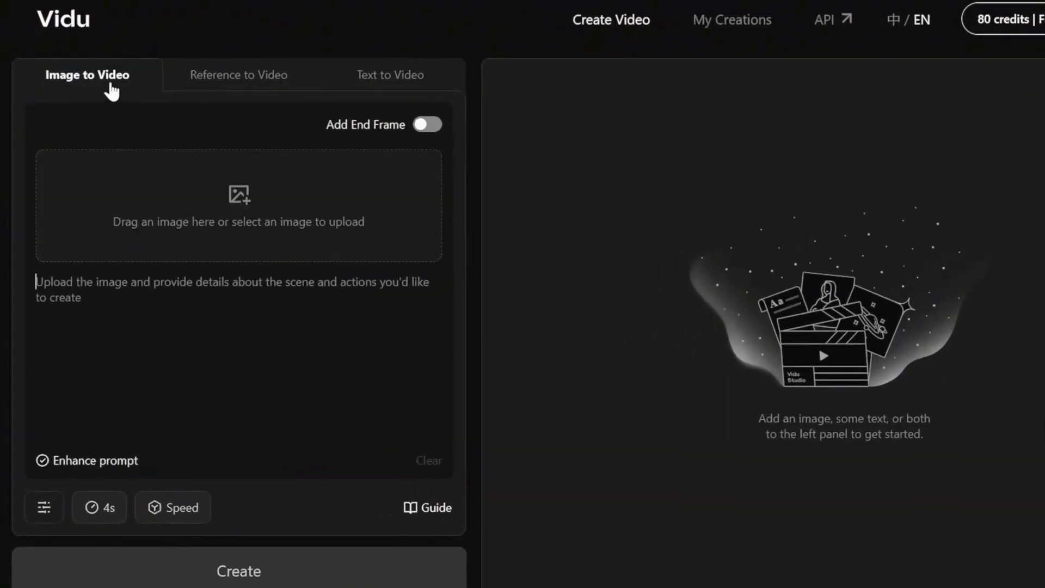
# Preview Vidu's Reference and Text to Video modes, then generate a clip from image (8).png via Image to Video
pyautogui.click(234, 77)
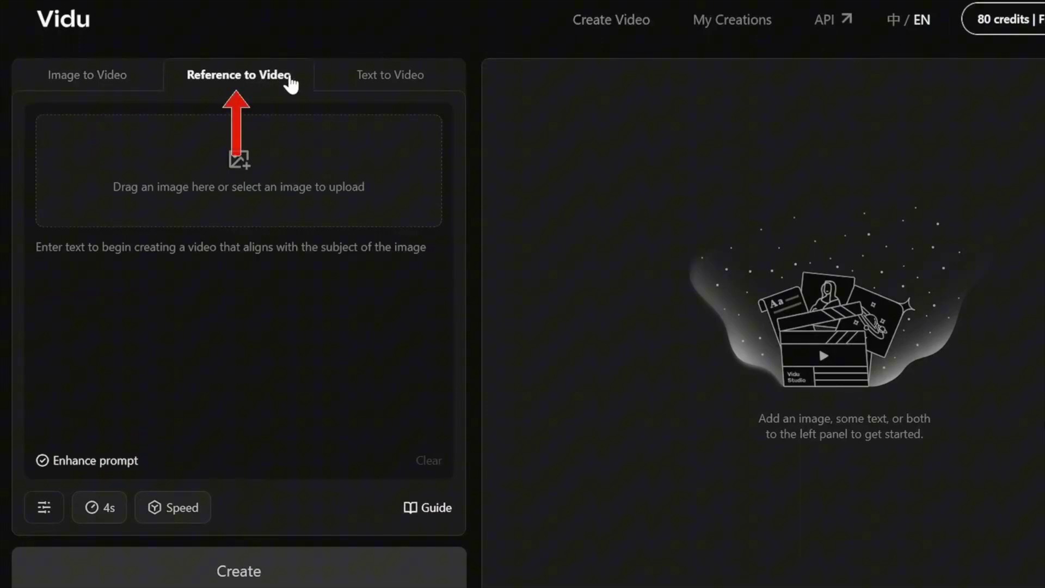
pyautogui.click(401, 92)
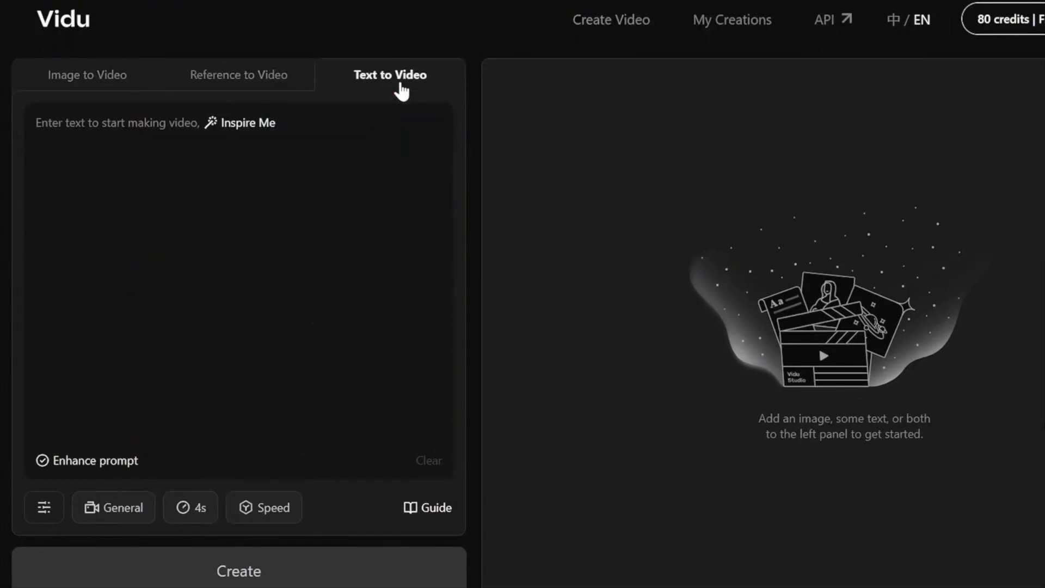
pyautogui.click(146, 87)
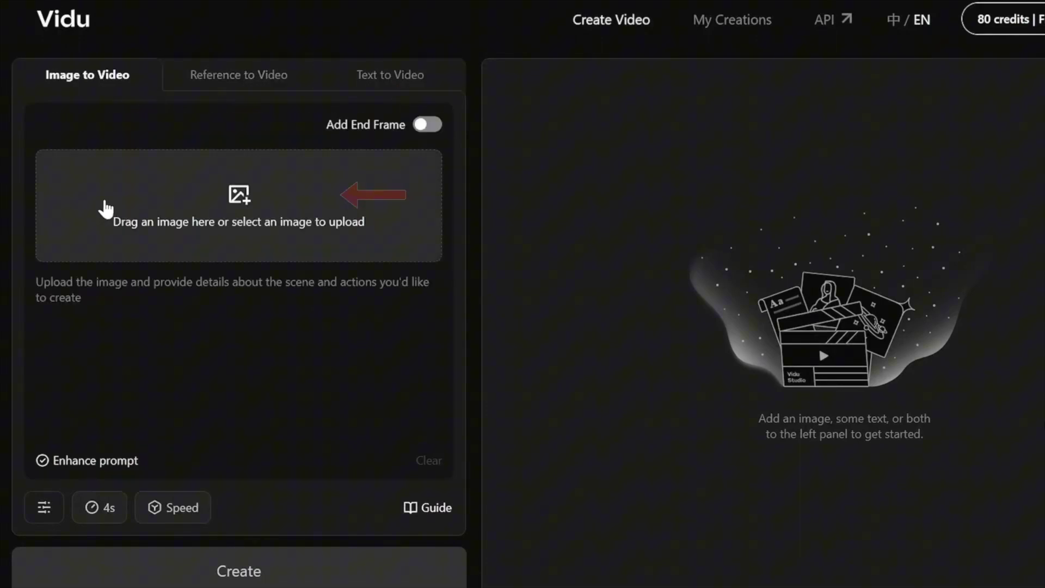
pyautogui.click(106, 208)
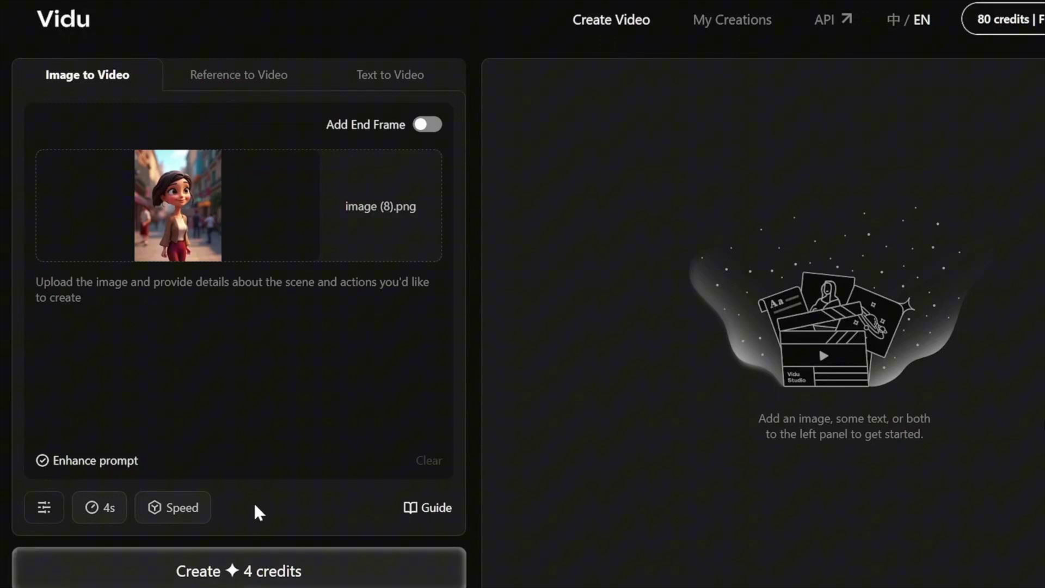
pyautogui.click(278, 576)
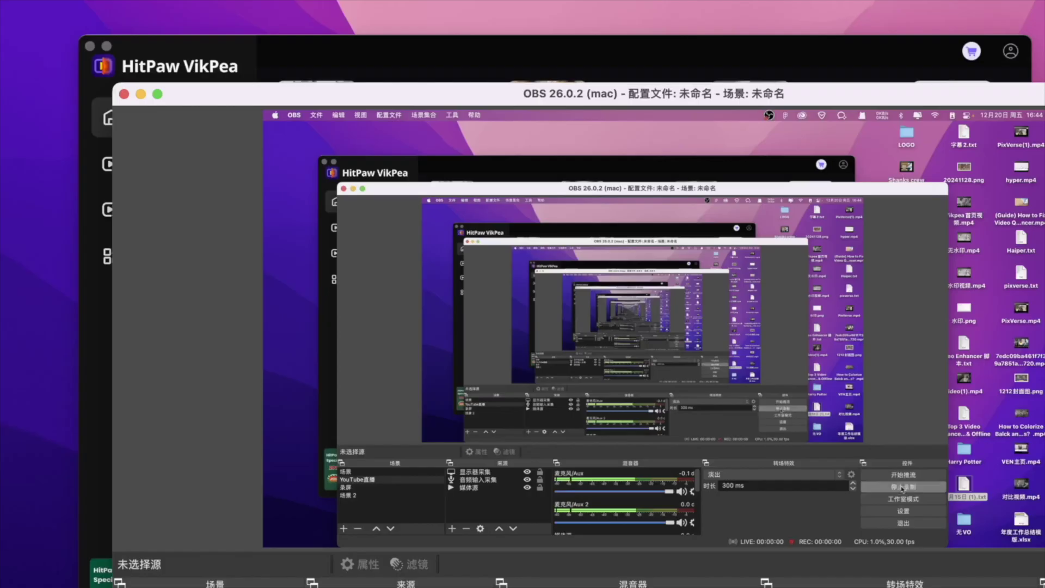
# Minimize OBS to reveal VikPea, browse the Home page presets, then return to the top
pyautogui.click(138, 95)
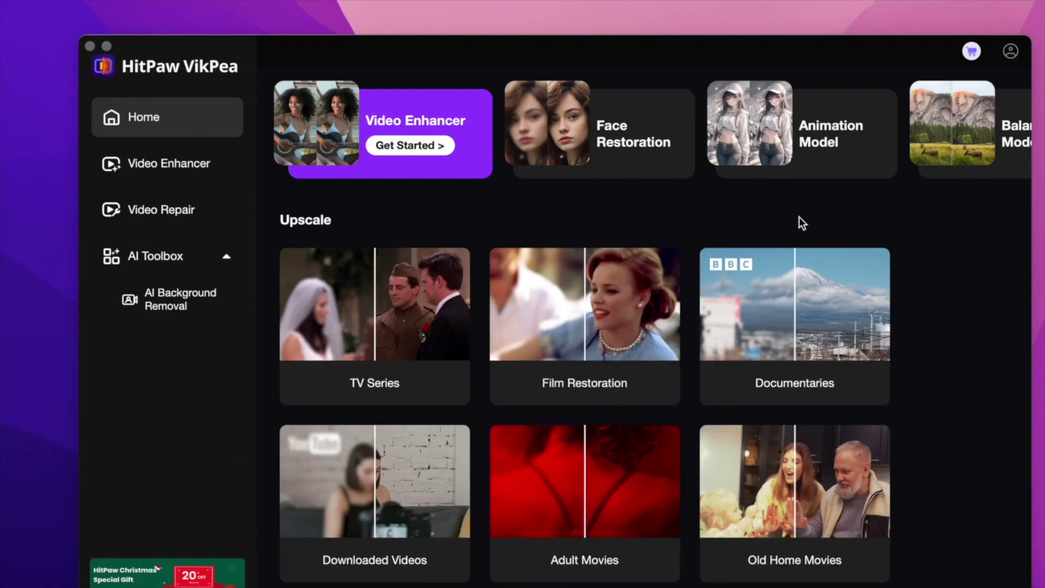
pyautogui.scroll(-2, 612, 205)
pyautogui.scroll(2, 612, 205)
pyautogui.scroll(-3, 755, 284)
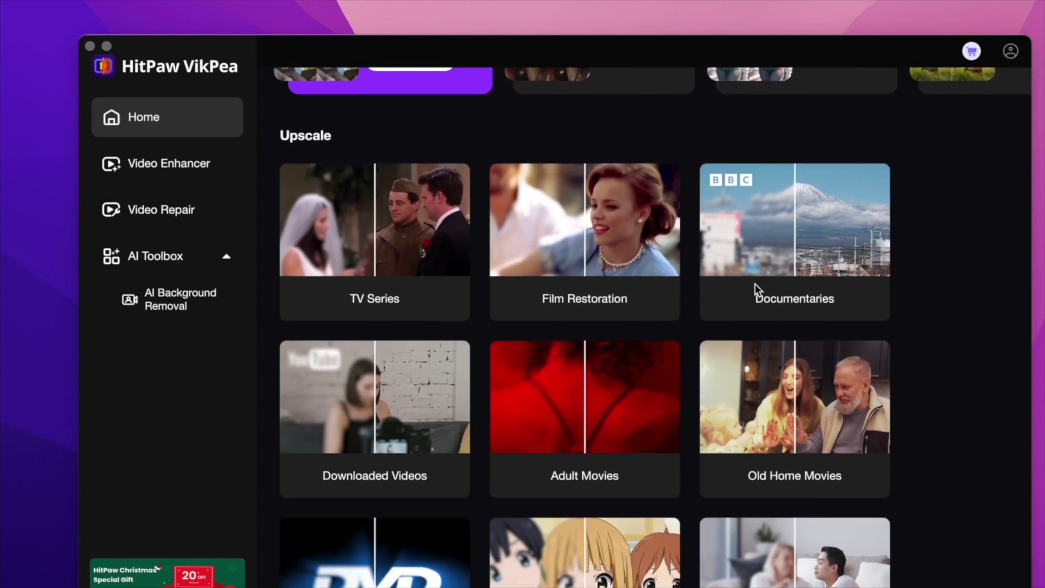
pyautogui.scroll(-5, 756, 286)
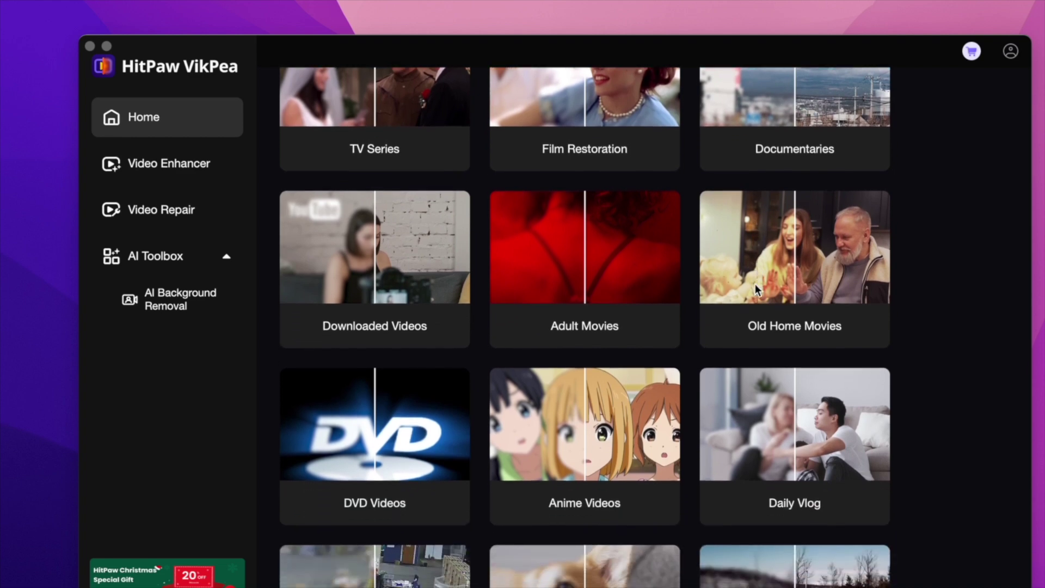
pyautogui.scroll(-4, 755, 286)
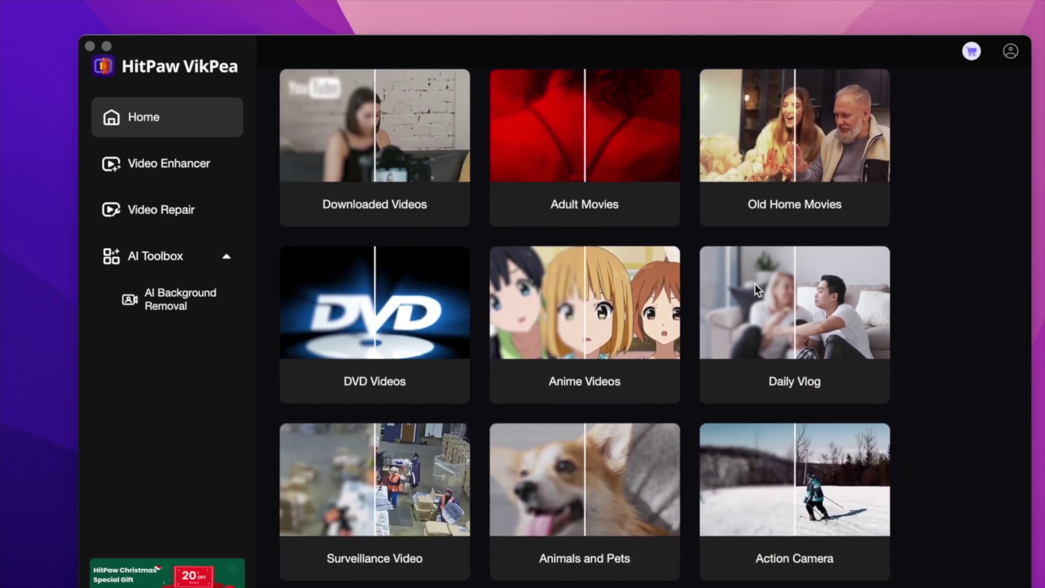
pyautogui.scroll(-6, 756, 289)
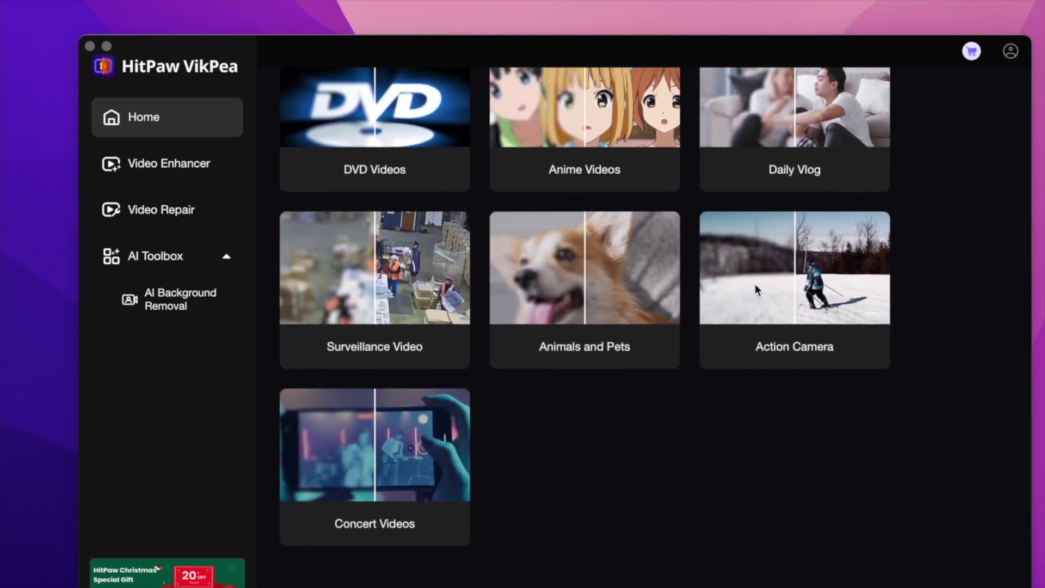
pyautogui.scroll(-6, 756, 289)
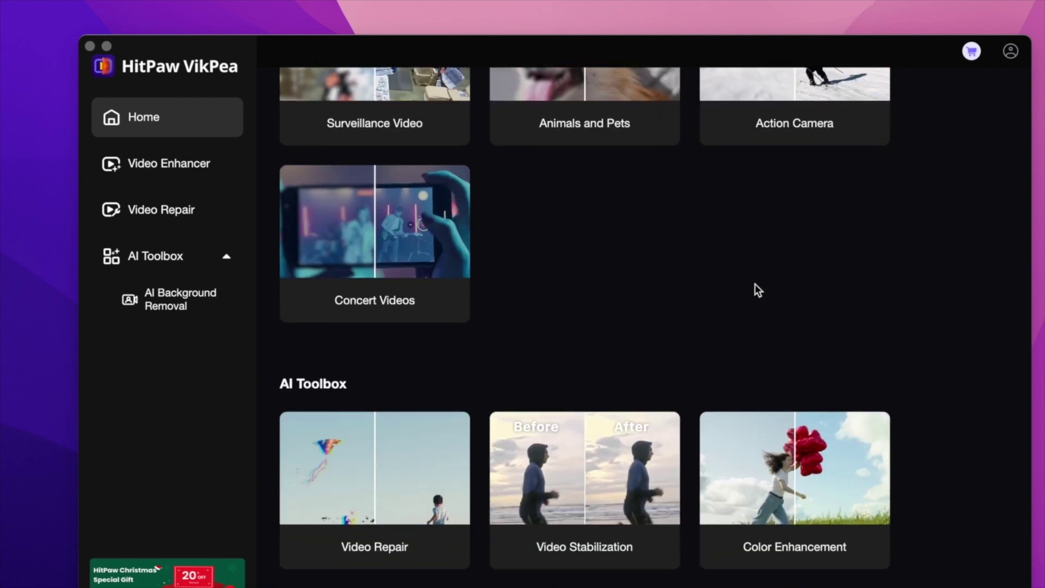
pyautogui.scroll(-3, 758, 290)
pyautogui.scroll(-5, 689, 295)
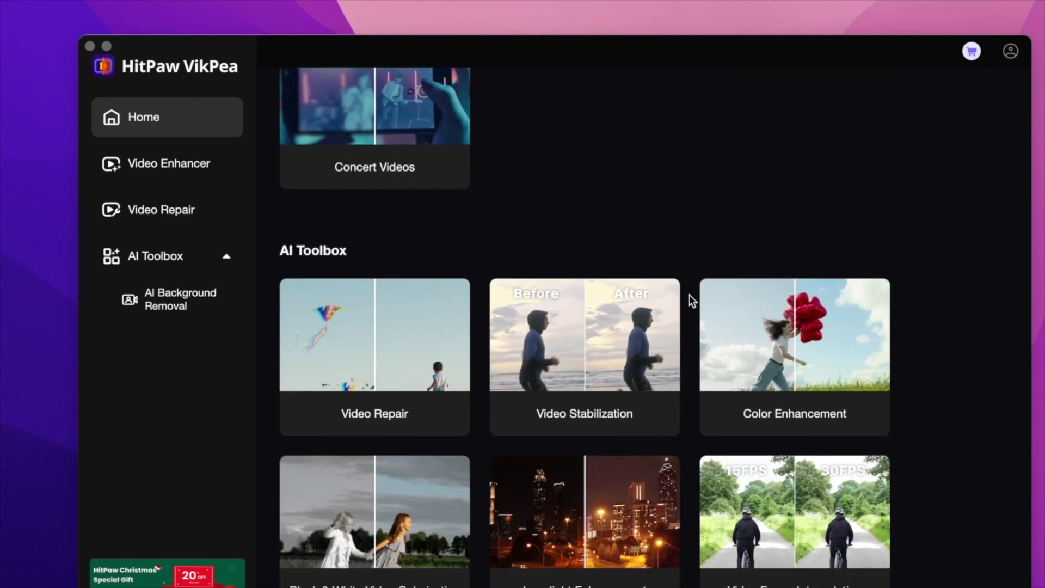
pyautogui.scroll(-6, 689, 294)
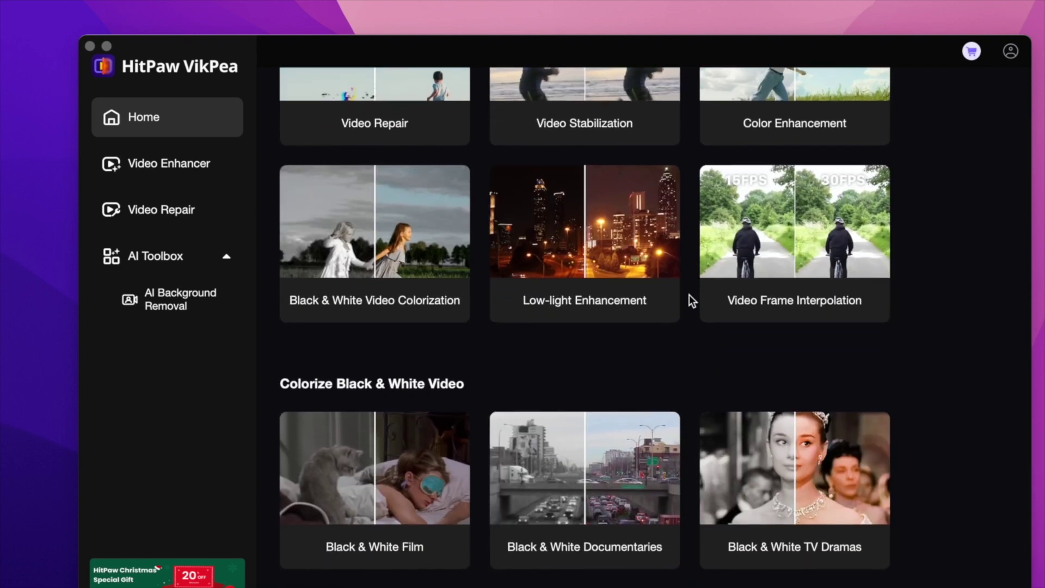
pyautogui.scroll(-12, 689, 295)
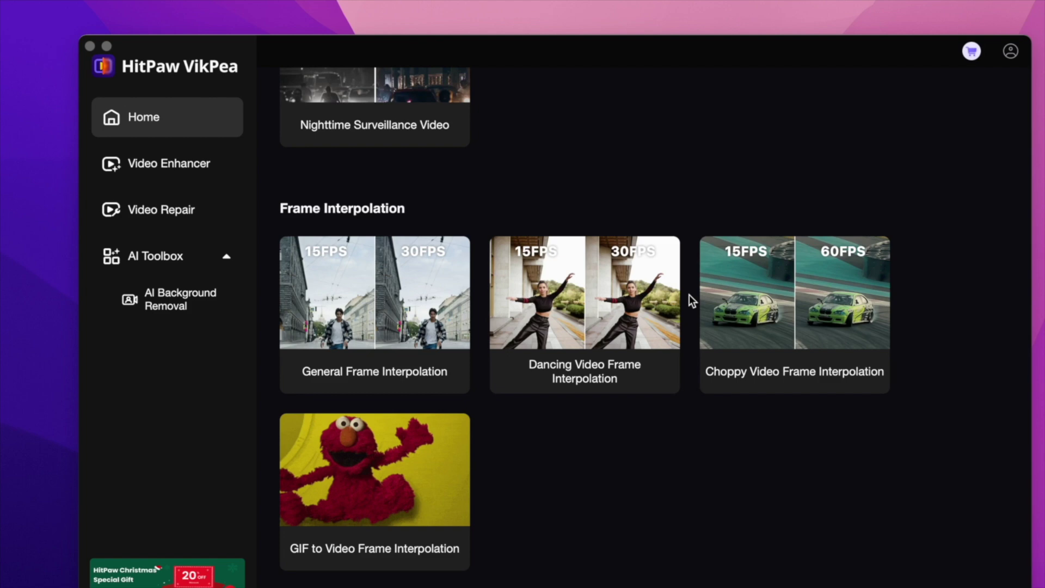
pyautogui.scroll(-5, 689, 295)
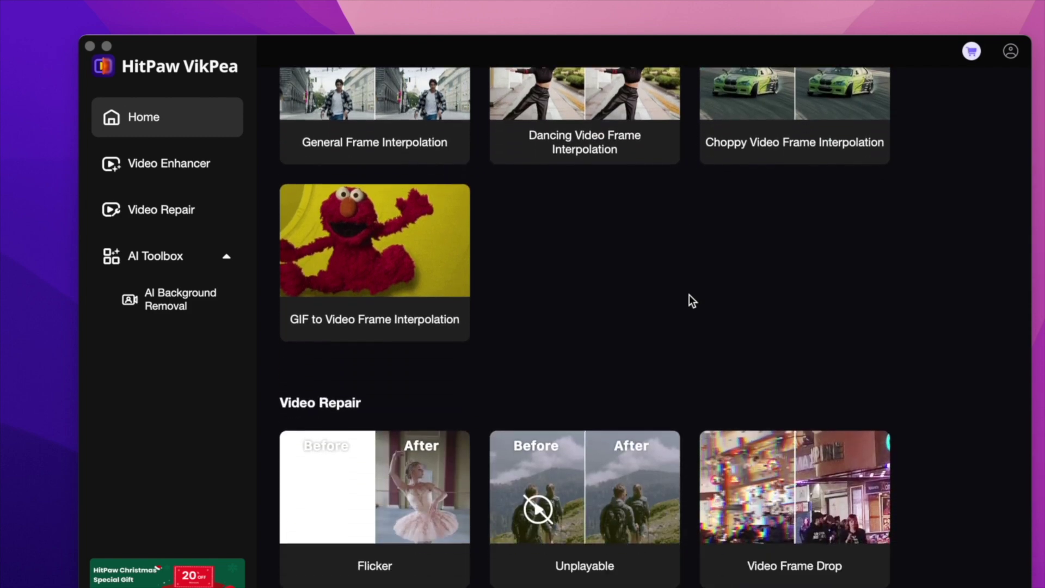
pyautogui.scroll(-1, 689, 295)
pyautogui.scroll(-1, 689, 295)
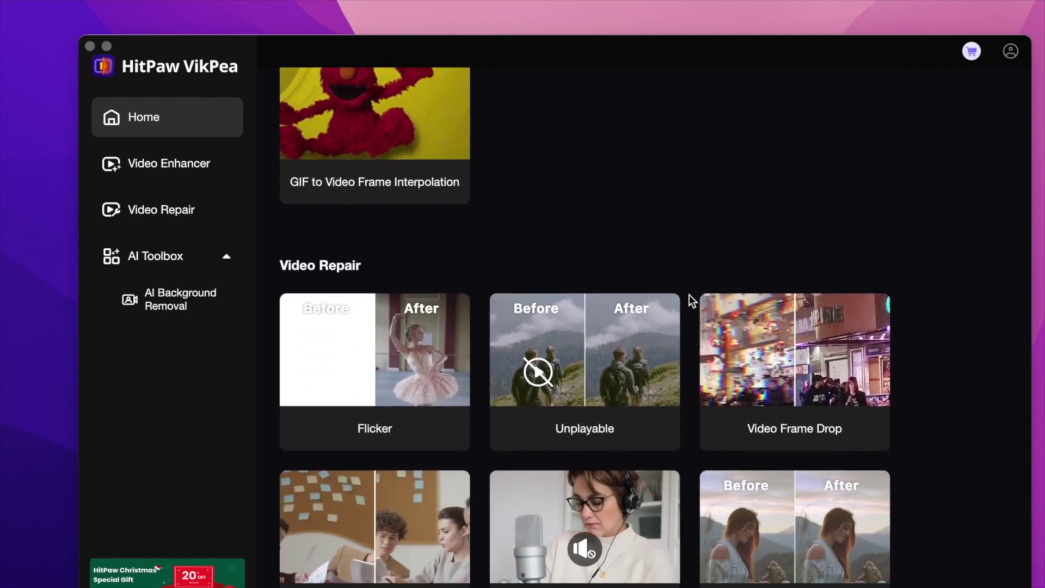
pyautogui.scroll(20, 689, 295)
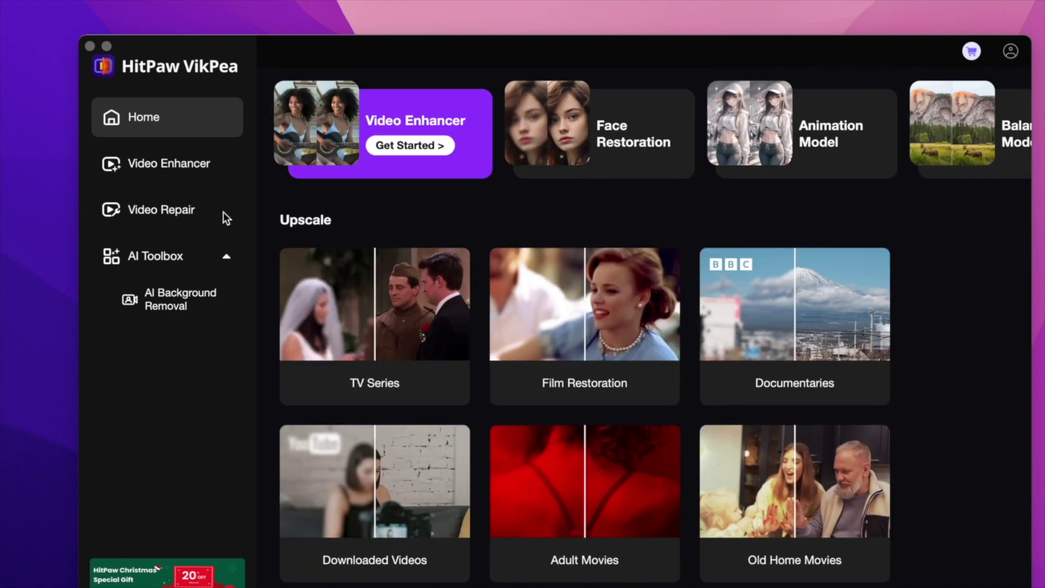
# Open Video Enhancer and view the Video Repair options for flickering and unplayable videos
pyautogui.click(180, 165)
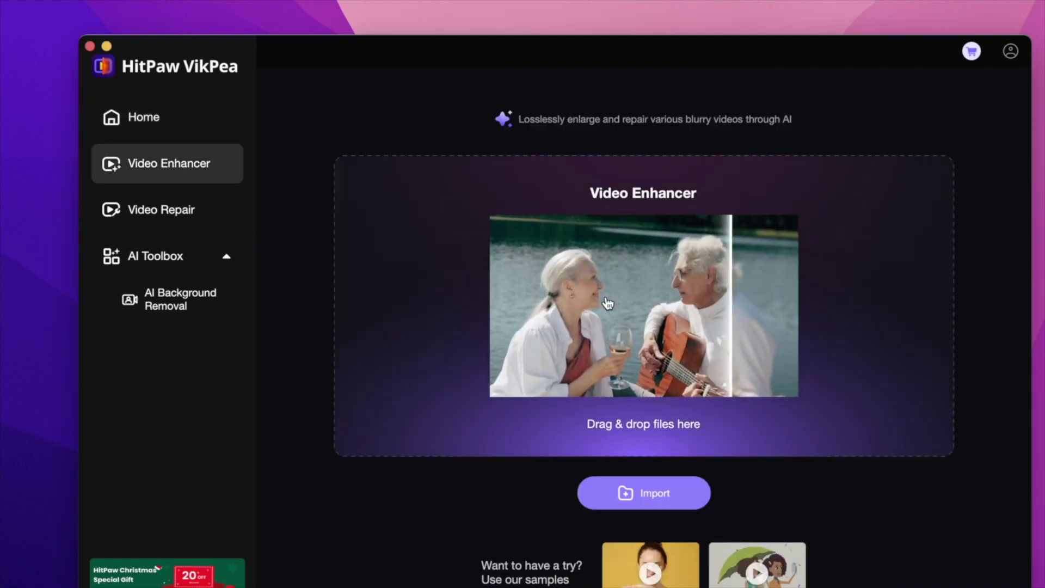
pyautogui.click(194, 211)
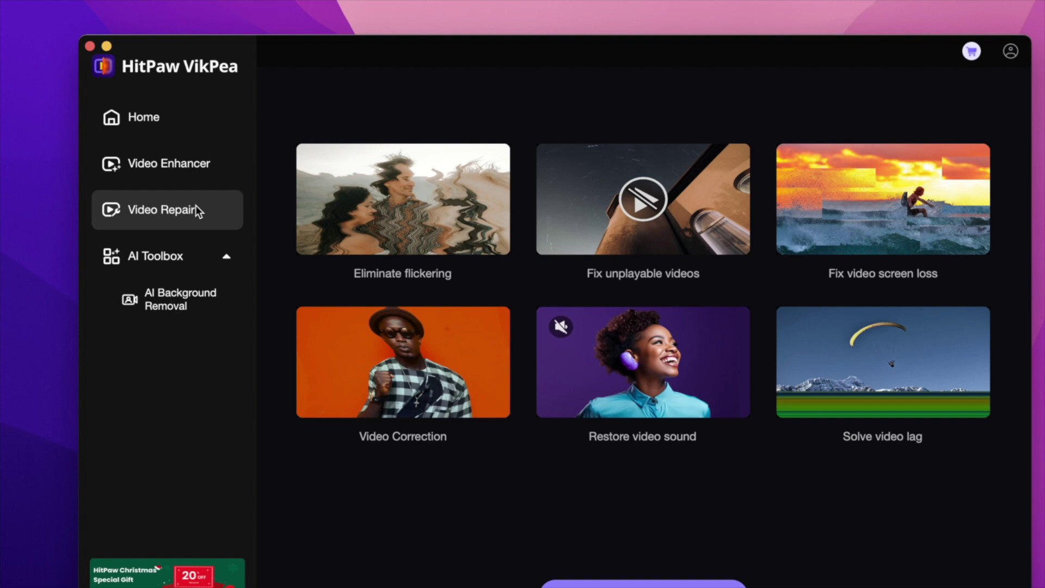
pyautogui.moveTo(397, 162)
pyautogui.moveTo(645, 165)
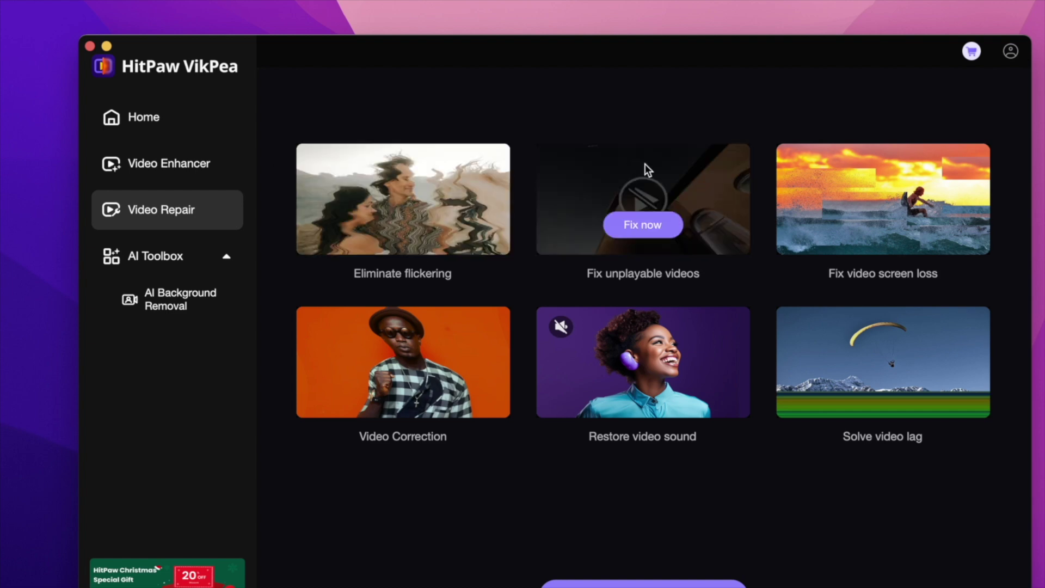
# Look at the AI Background Removal page, then return to Video Repair
pyautogui.click(157, 296)
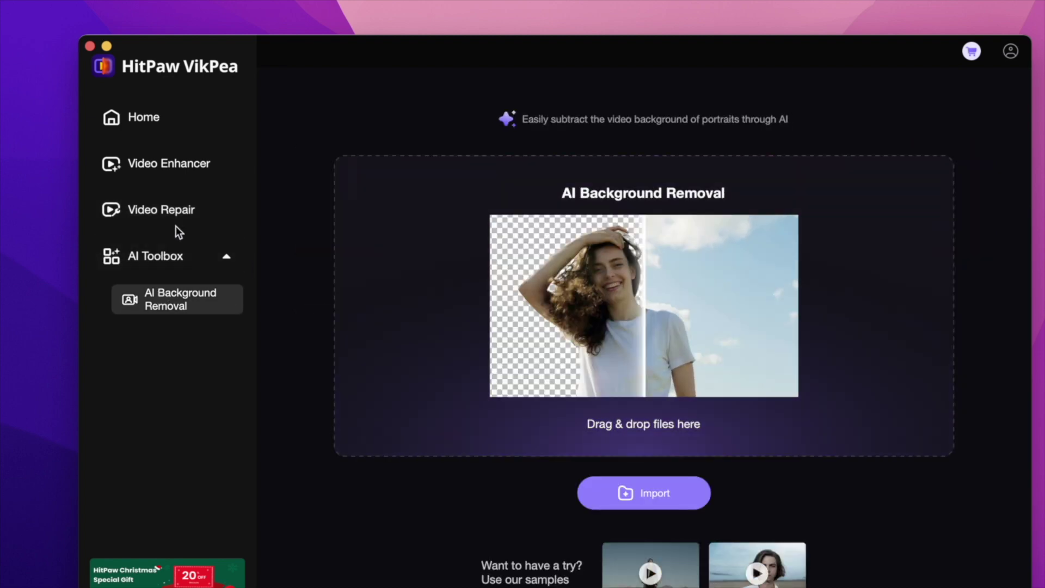
pyautogui.click(224, 209)
pyautogui.moveTo(812, 352)
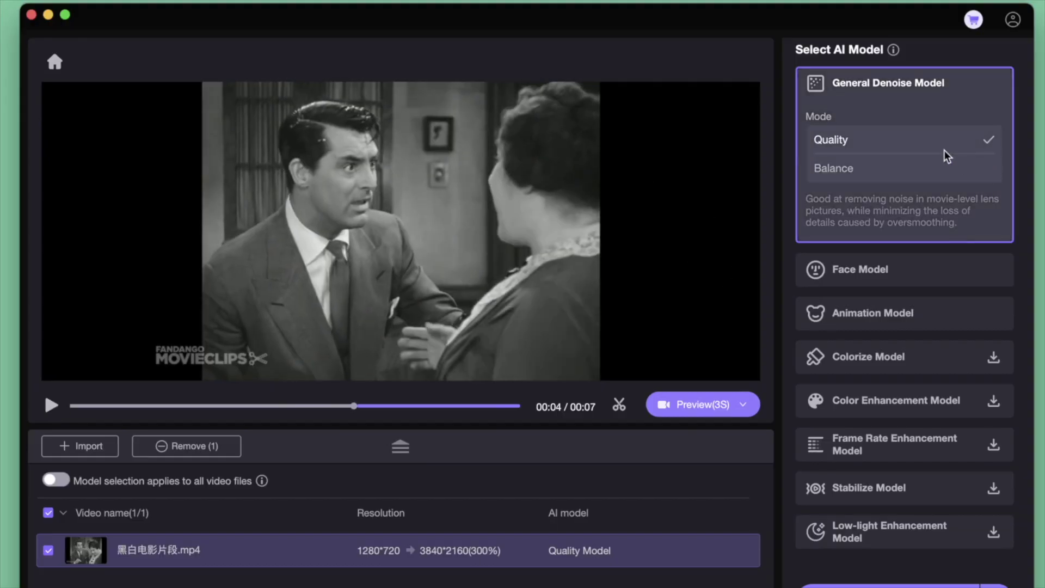
# Check the 4K MP4 export settings and render a 3-second side-by-side Quality Model preview
pyautogui.click(993, 583)
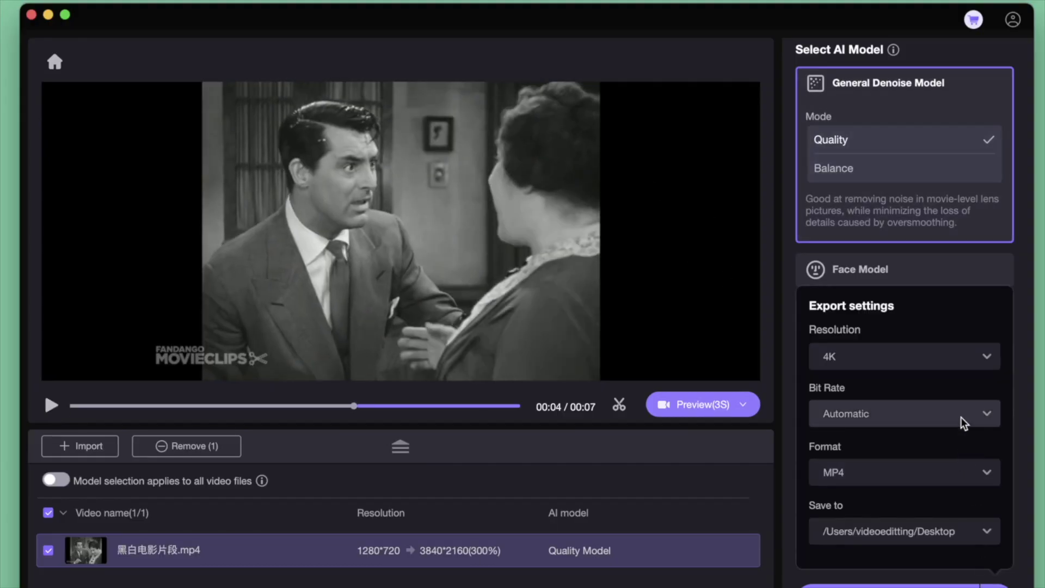
pyautogui.scroll(-1, 961, 417)
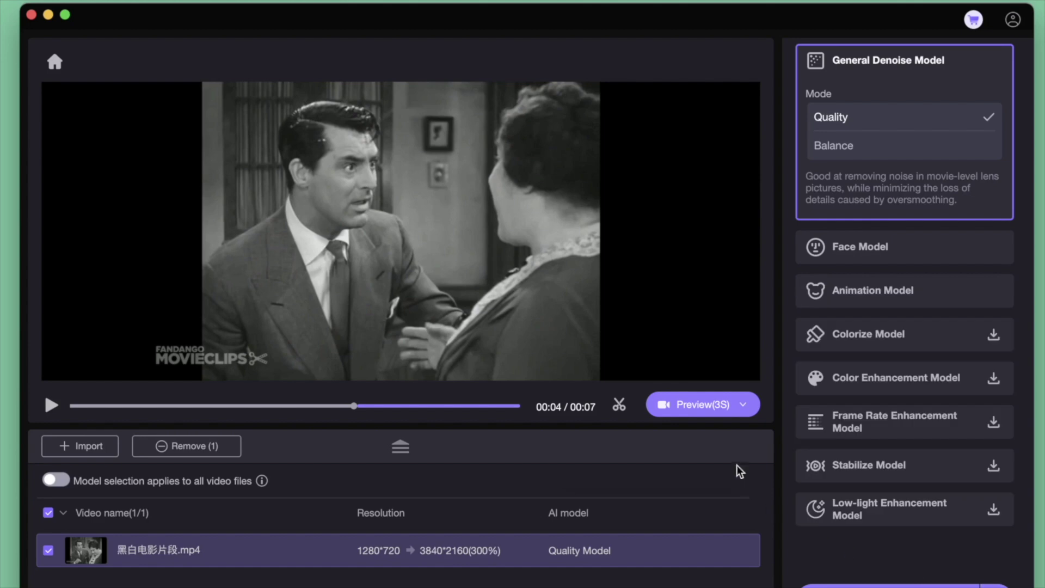
pyautogui.click(680, 403)
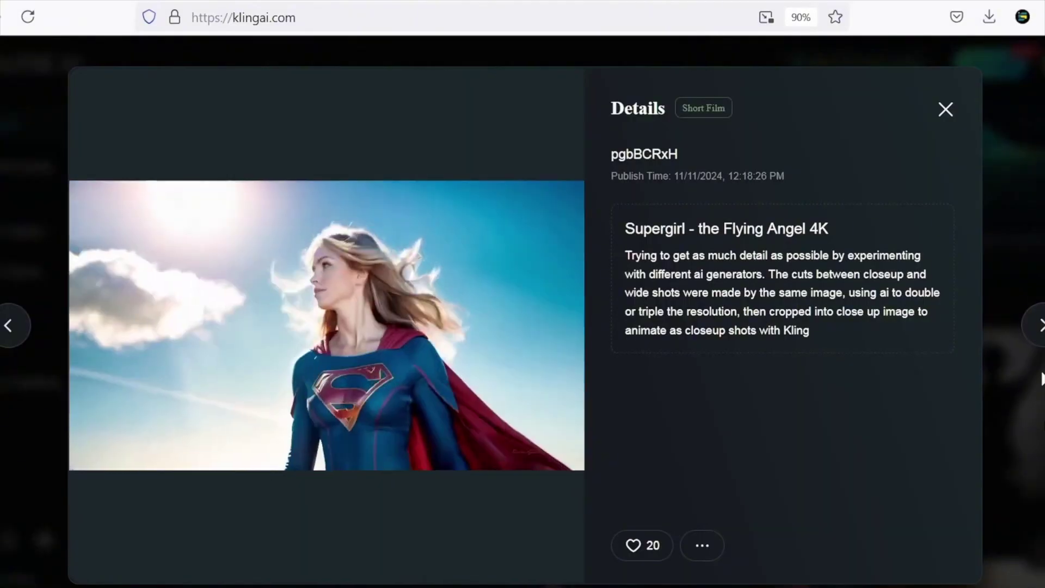
# View the next community short film's details, then open Kling's AI Videos text-to-video page
pyautogui.click(1036, 325)
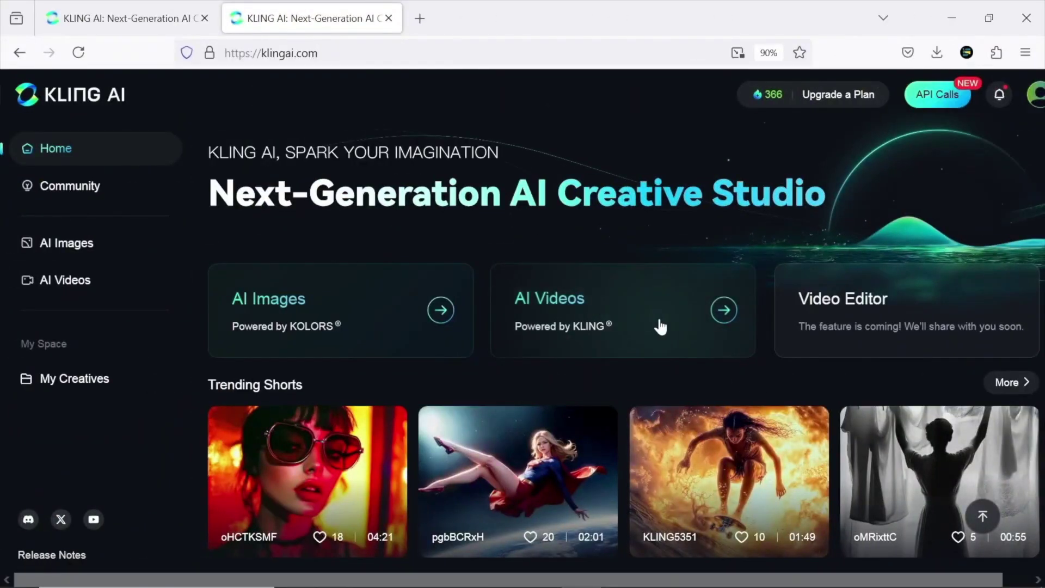
pyautogui.click(660, 327)
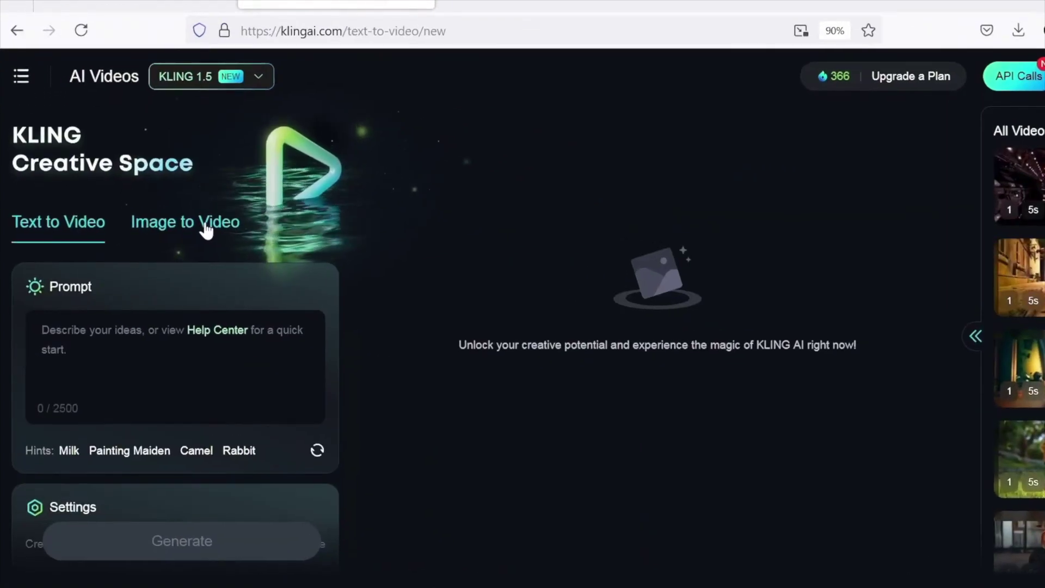
# In Kling's Image to Video, upload piclumen-1729705887506.png and collapse the Camera Movement settings
pyautogui.click(206, 229)
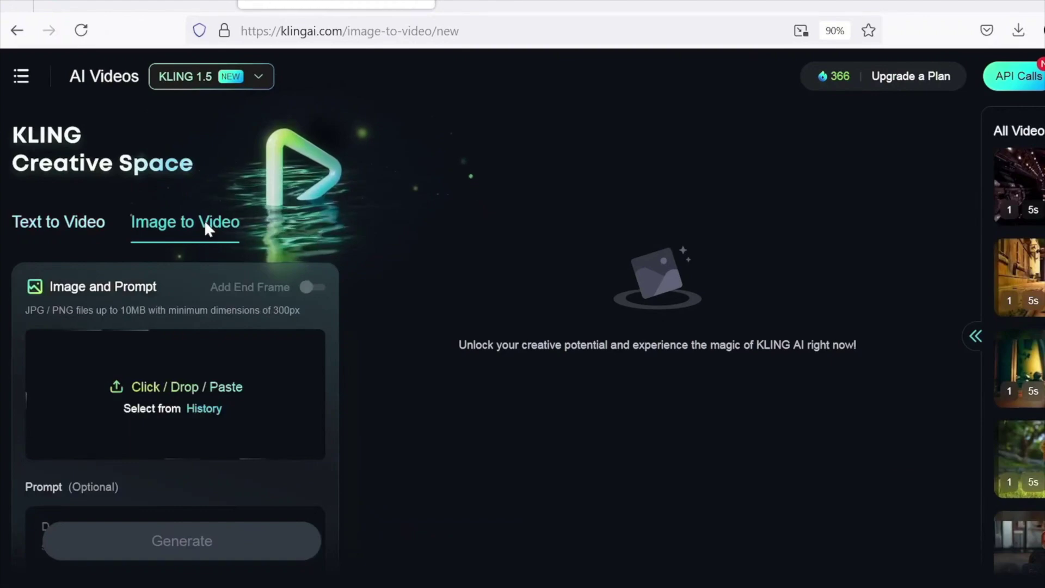
pyautogui.click(265, 399)
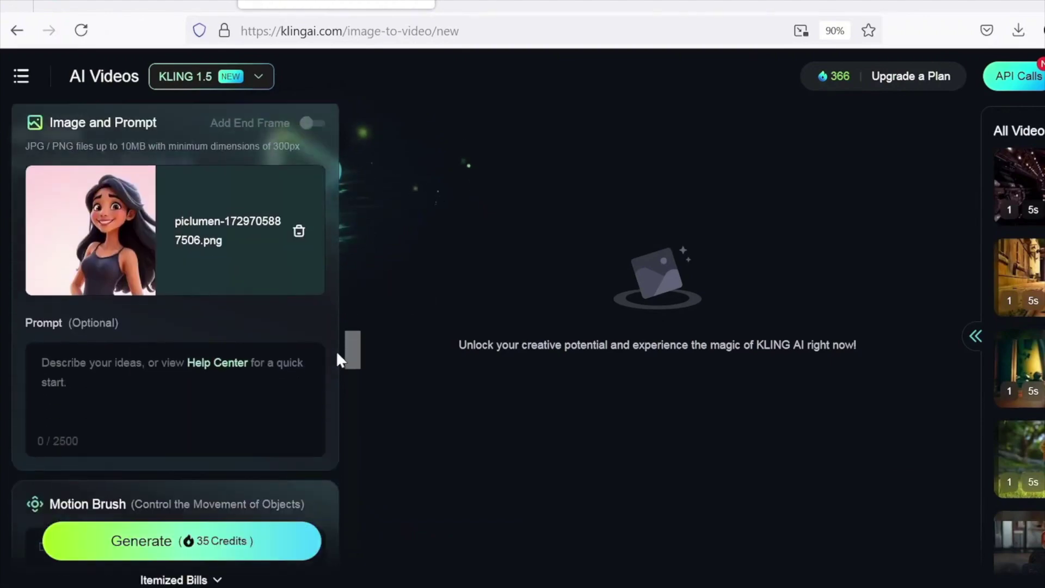
pyautogui.scroll(-10, 337, 359)
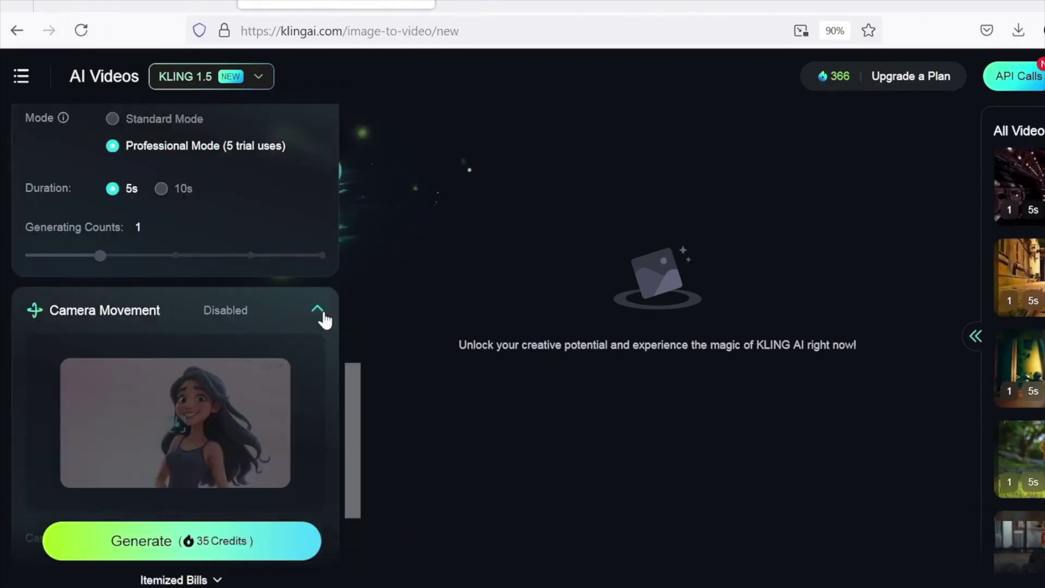
pyautogui.scroll(-3, 325, 320)
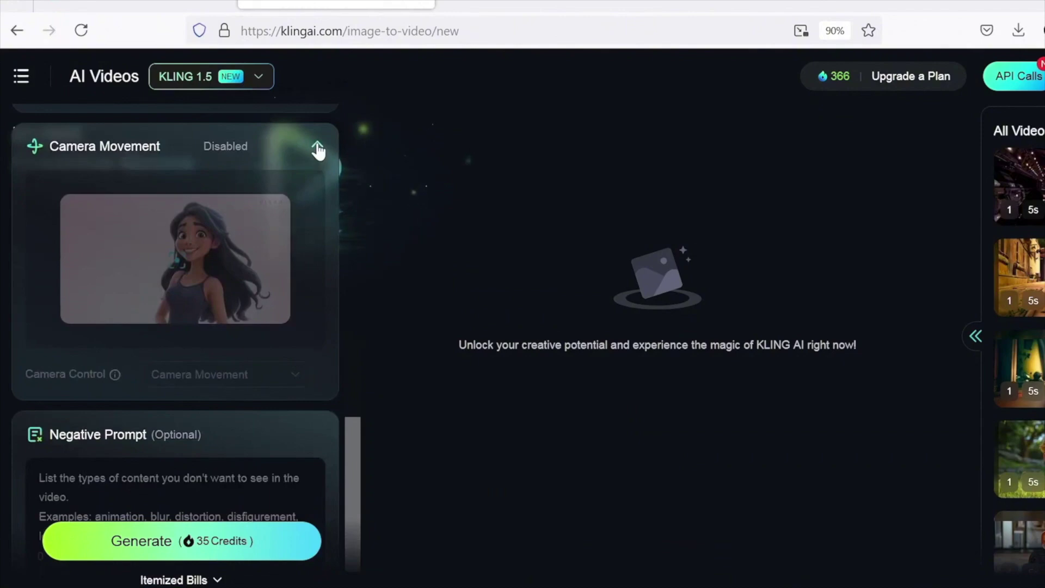
pyautogui.click(317, 148)
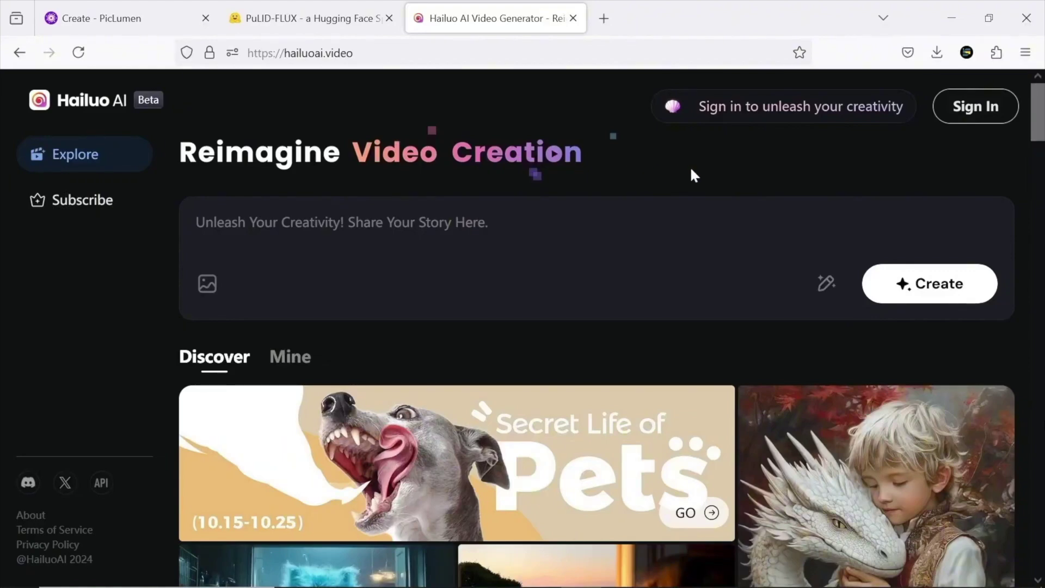
# Sign in to Hailuo AI with a Google account and scroll the page
pyautogui.click(950, 112)
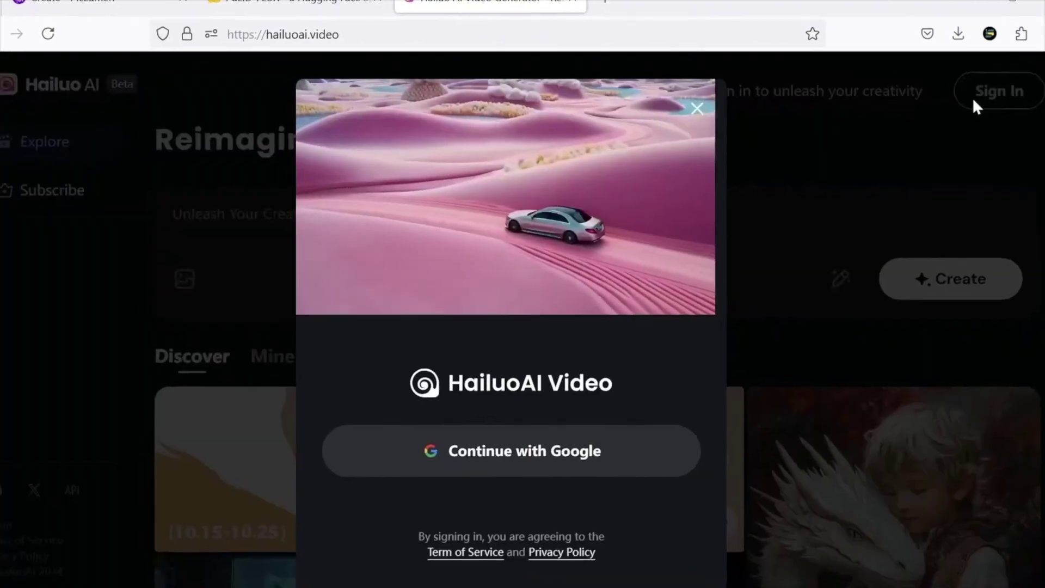
pyautogui.click(542, 468)
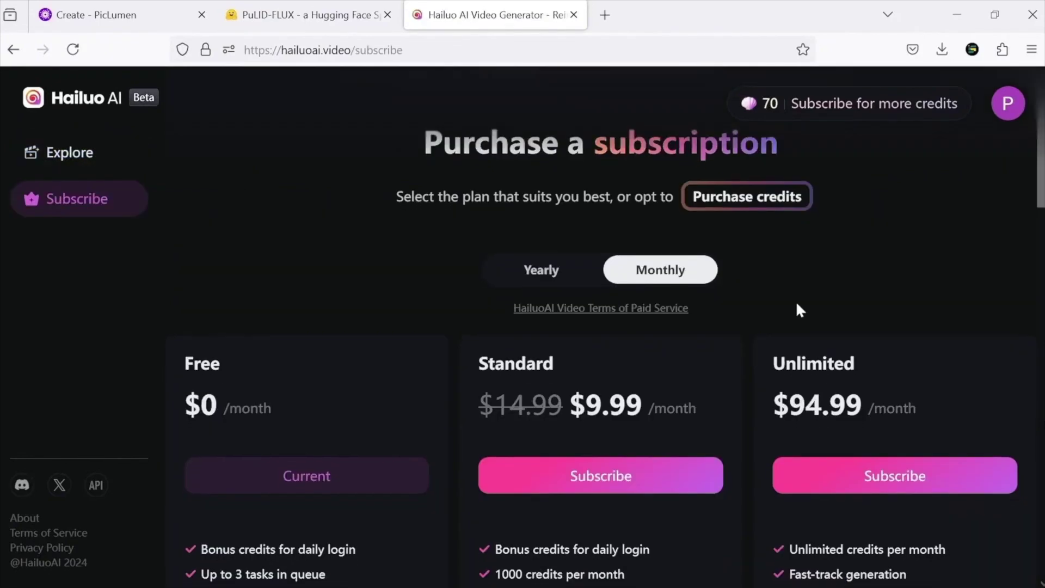
pyautogui.scroll(-3, 797, 309)
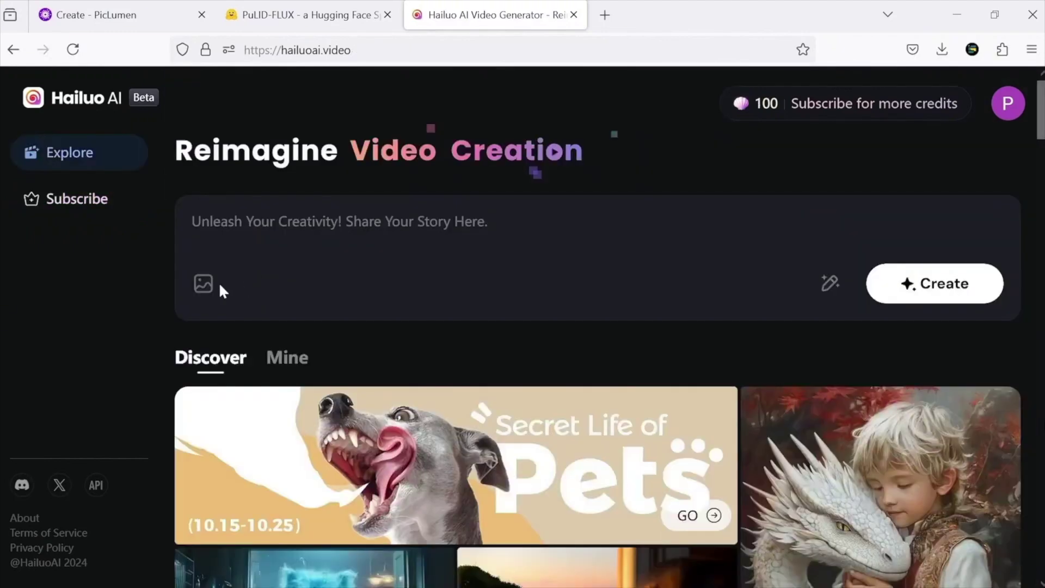
pyautogui.moveTo(207, 284)
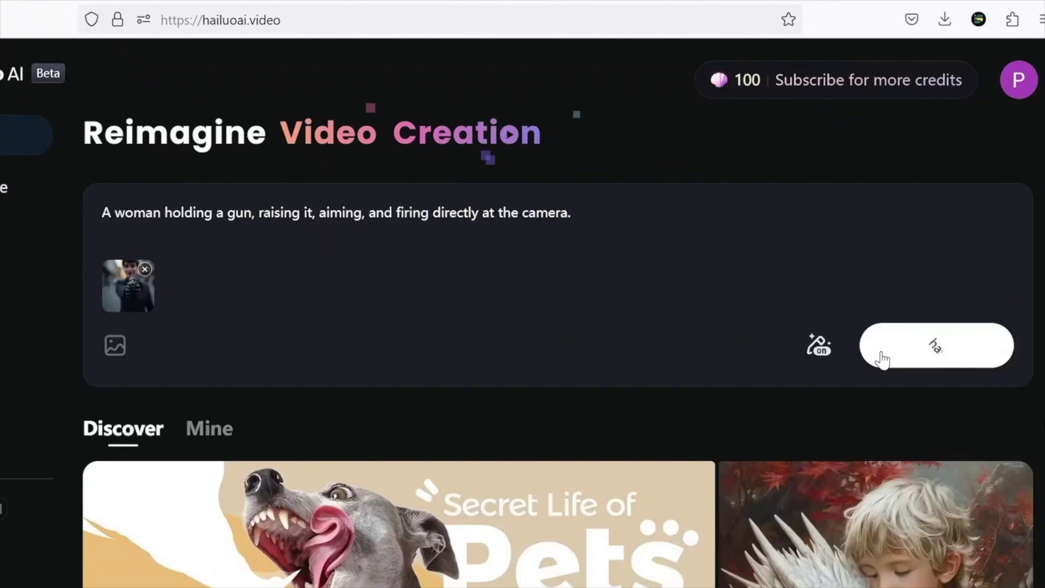
# Attach the Halloween costume image and generate the Halloween party clip
pyautogui.scroll(-2, 516, 445)
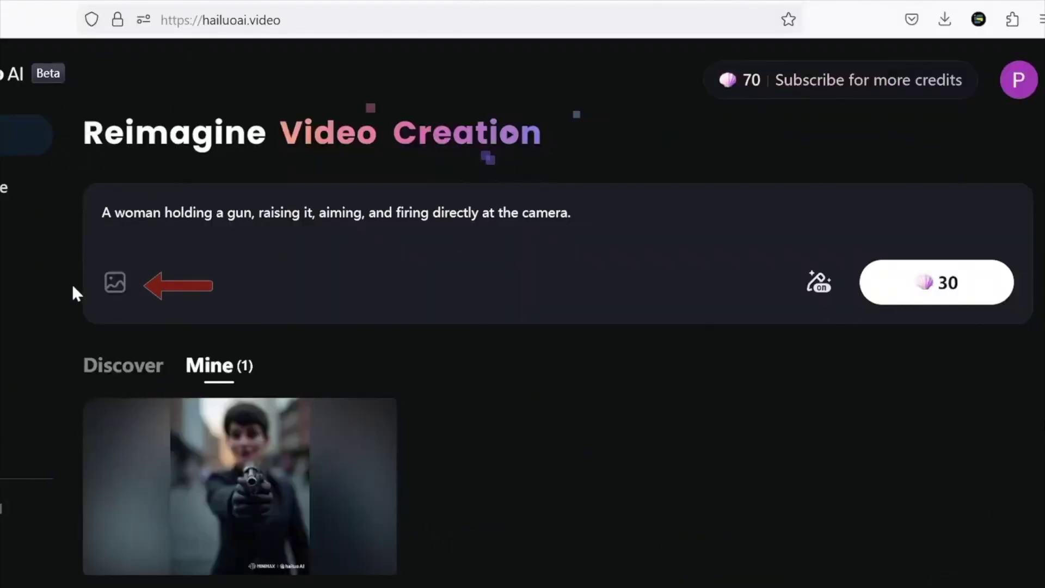
pyautogui.click(115, 285)
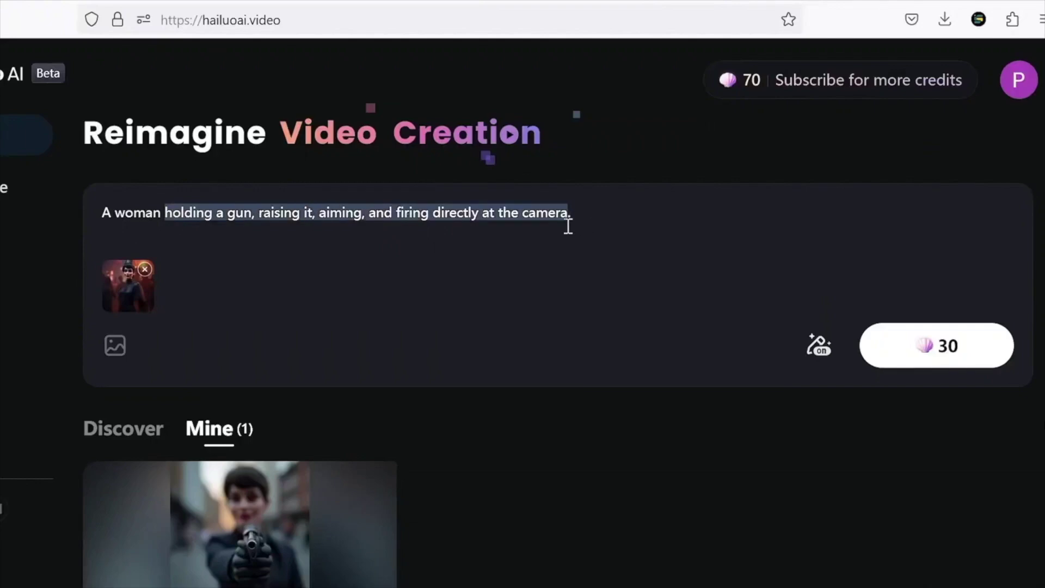
pyautogui.click(925, 348)
# Swap in the nurse portrait, generate the nurse clip, then play the Halloween video
pyautogui.click(144, 173)
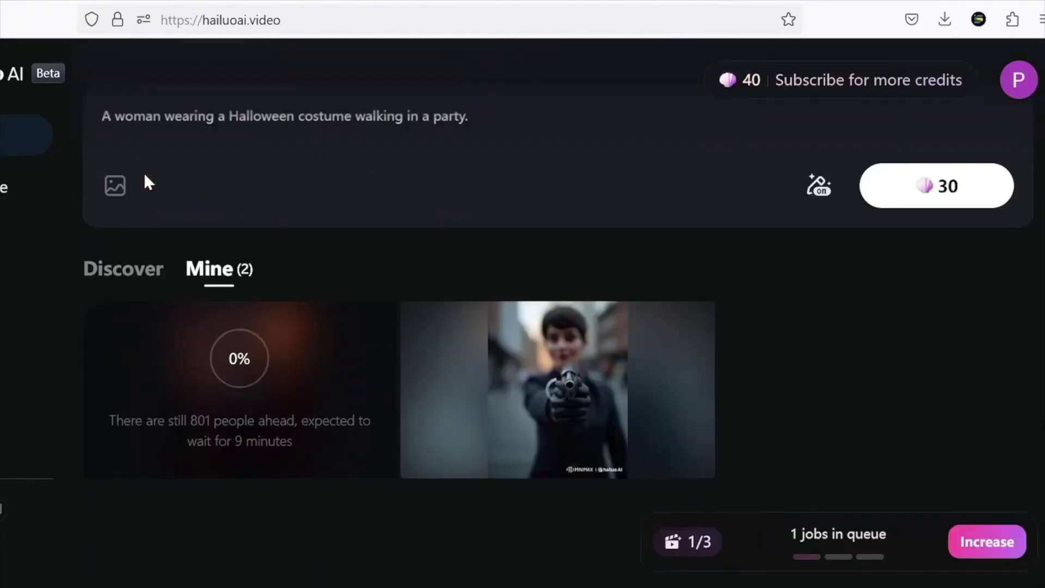
pyautogui.click(115, 186)
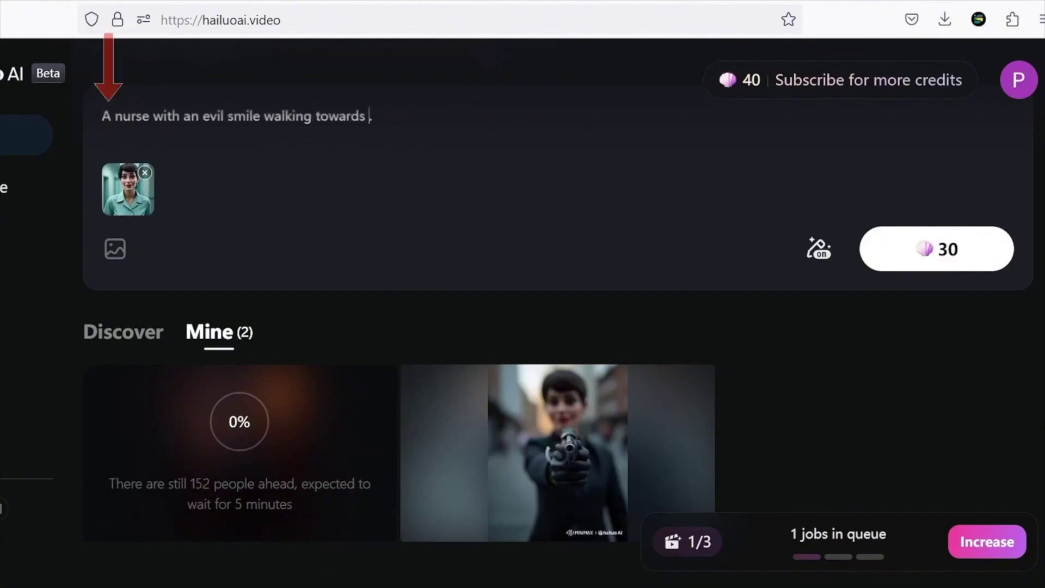
pyautogui.click(973, 267)
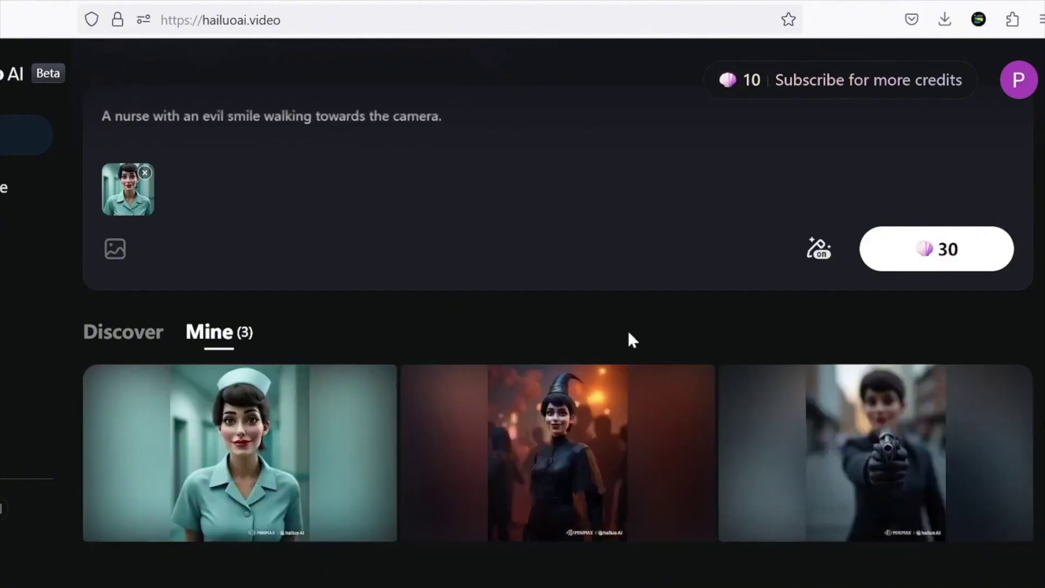
pyautogui.click(634, 419)
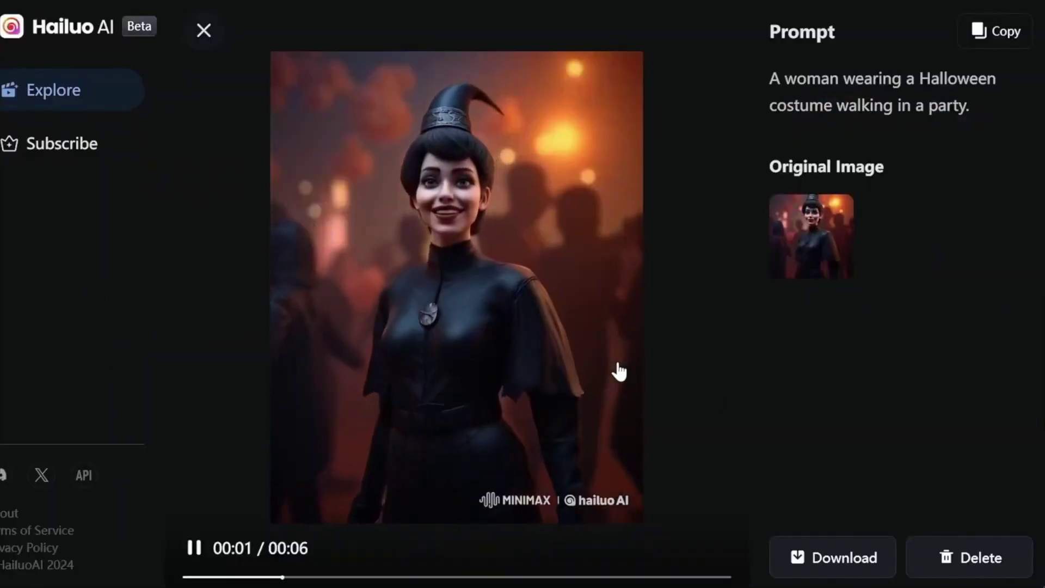